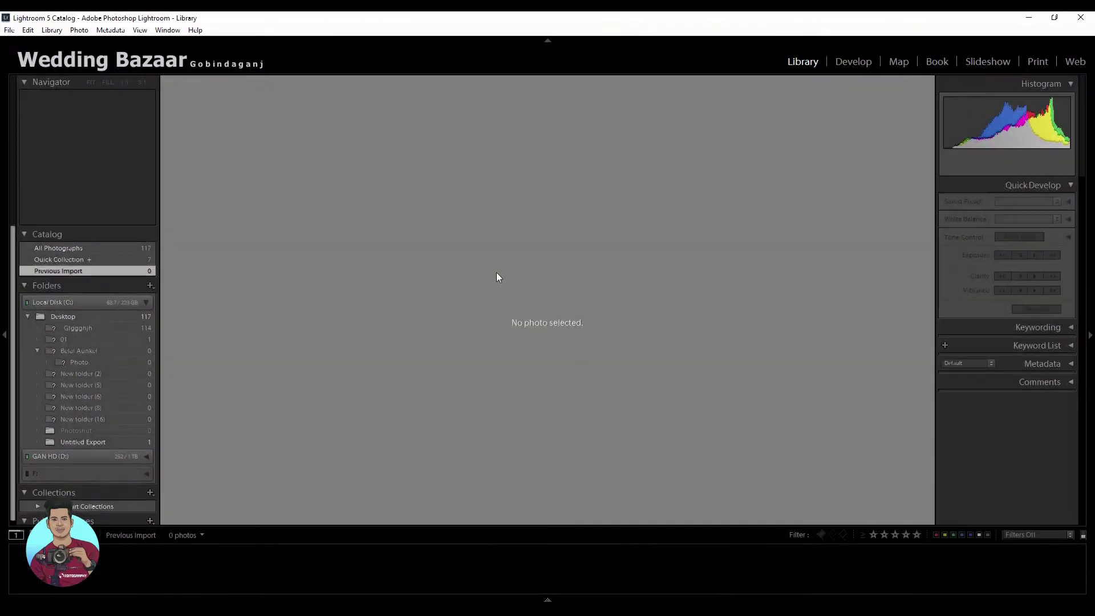
Step: Import the brick-wall portrait into the catalog and open it in the Develop module
key(ctrl+shift+i)
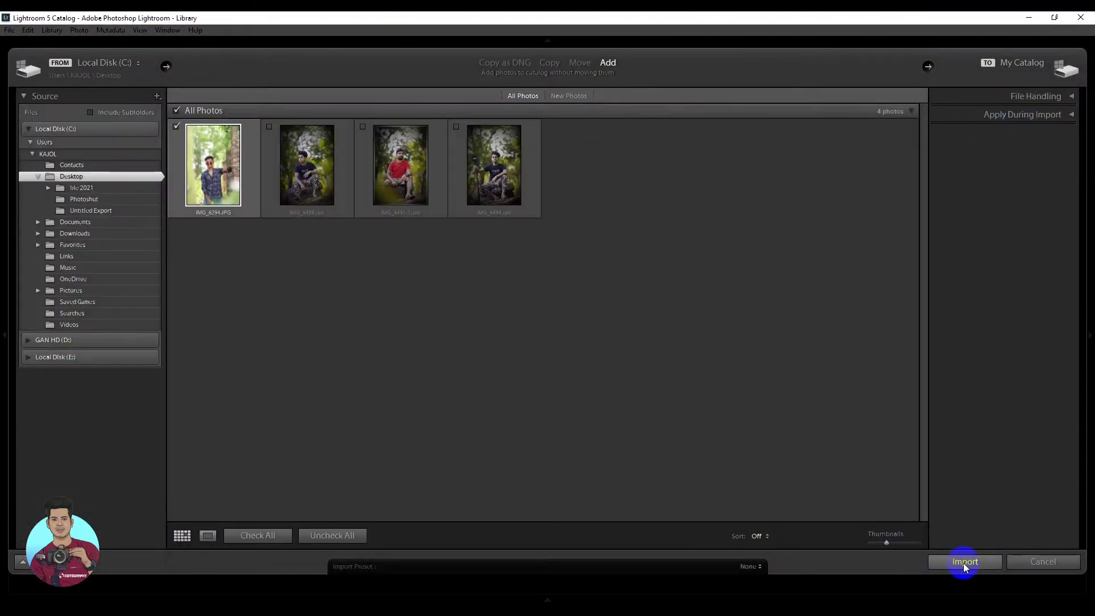
click(963, 562)
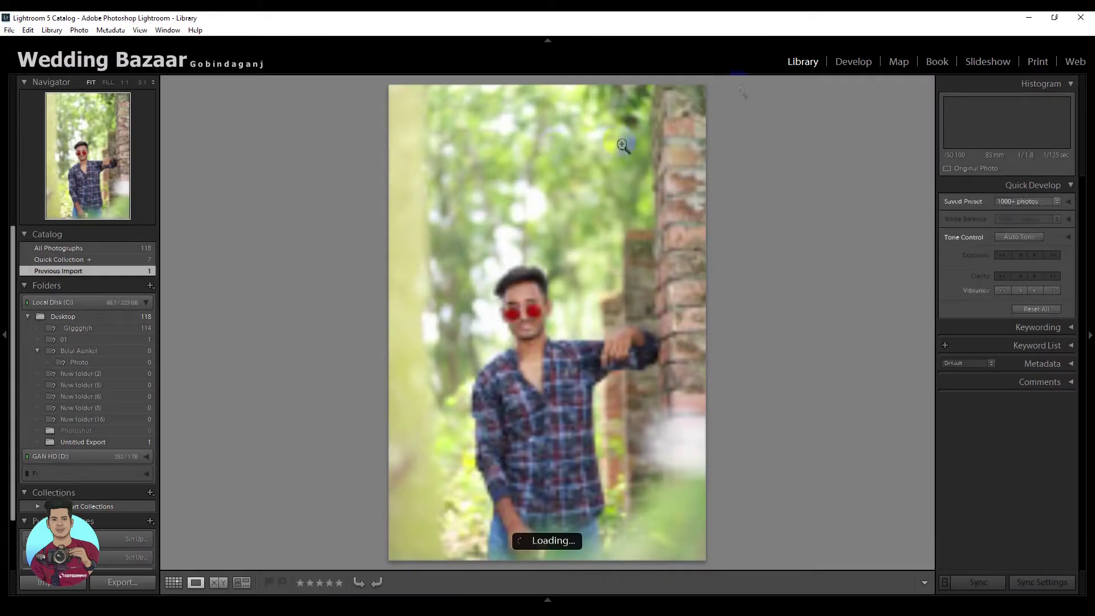
click(863, 61)
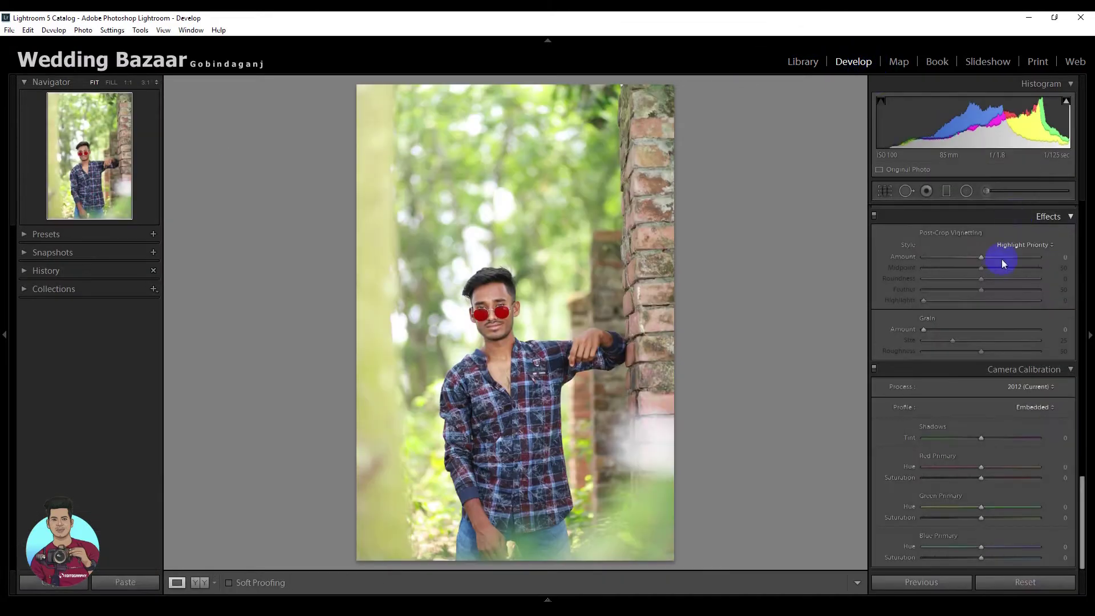
Step: Add a slight -8 post-crop vignette and cool the white balance a little
drag(982, 258, 978, 257)
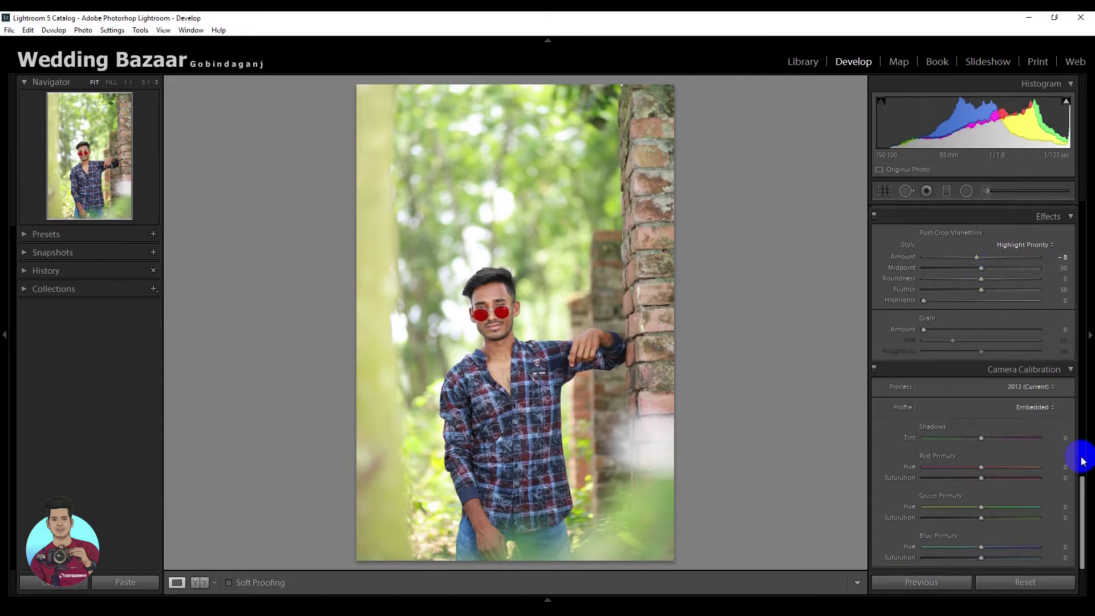
click(1091, 491)
click(1088, 450)
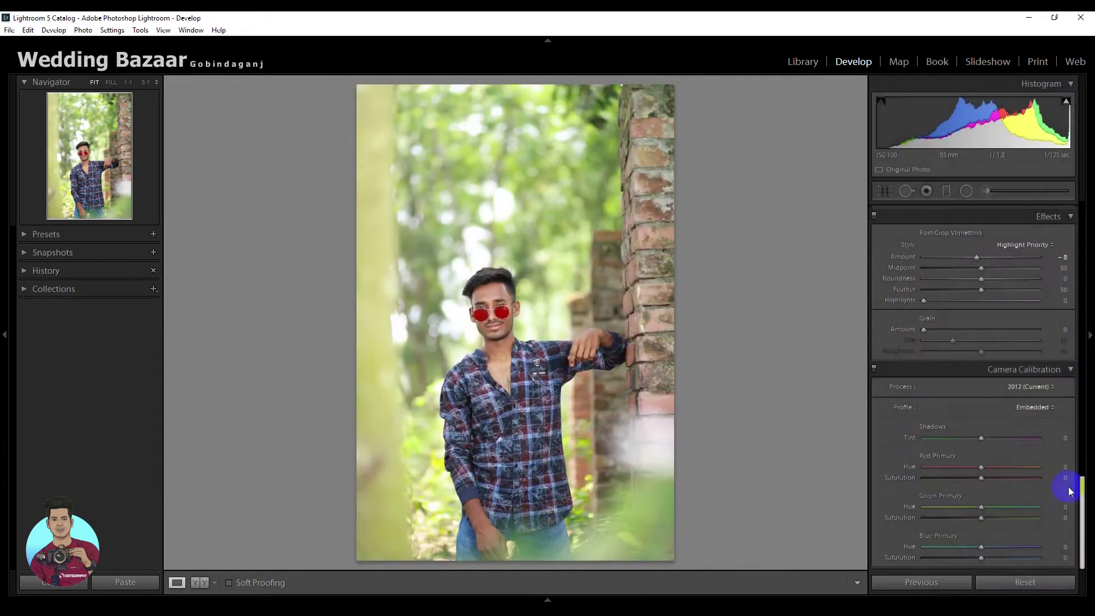
drag(1083, 501, 1083, 229)
drag(982, 263, 976, 264)
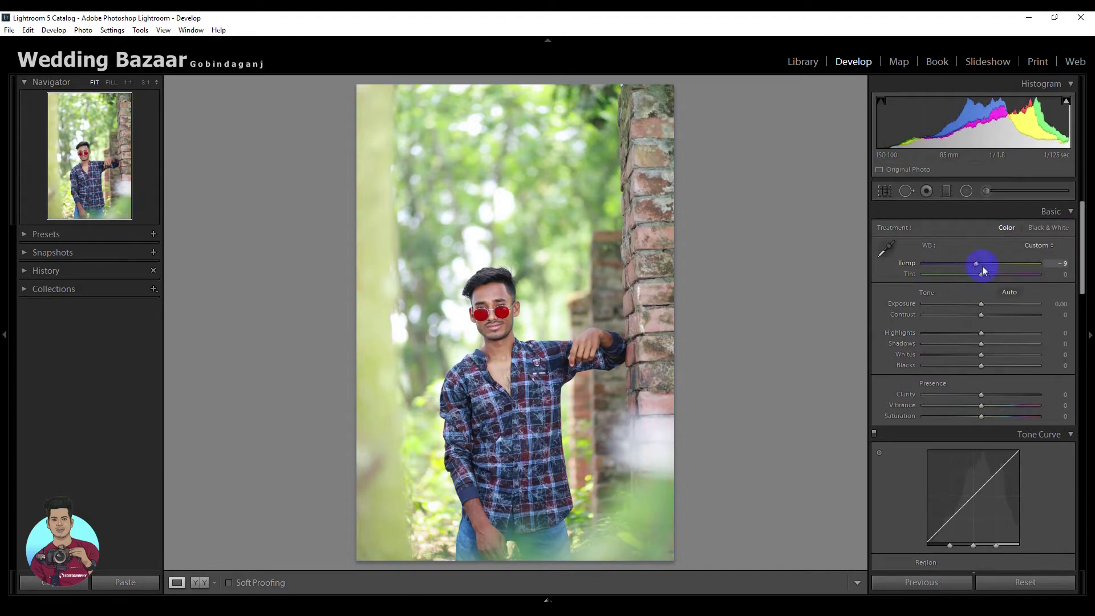
Step: Set Basic to Temp -9, Exposure -0.40, Highlights -19, Shadows +36, Whites -43, Blacks -13
drag(981, 304, 976, 306)
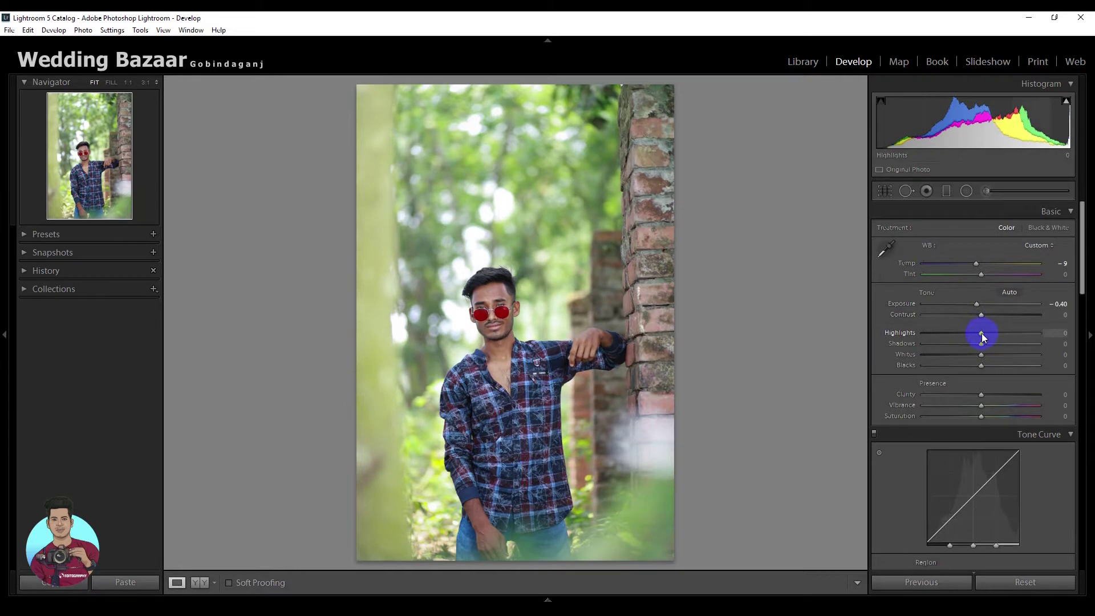
mouse_move(980, 333)
mouse_down()
mouse_move(970, 333)
mouse_move(973, 366)
mouse_move(954, 355)
mouse_move(1002, 344)
mouse_up()
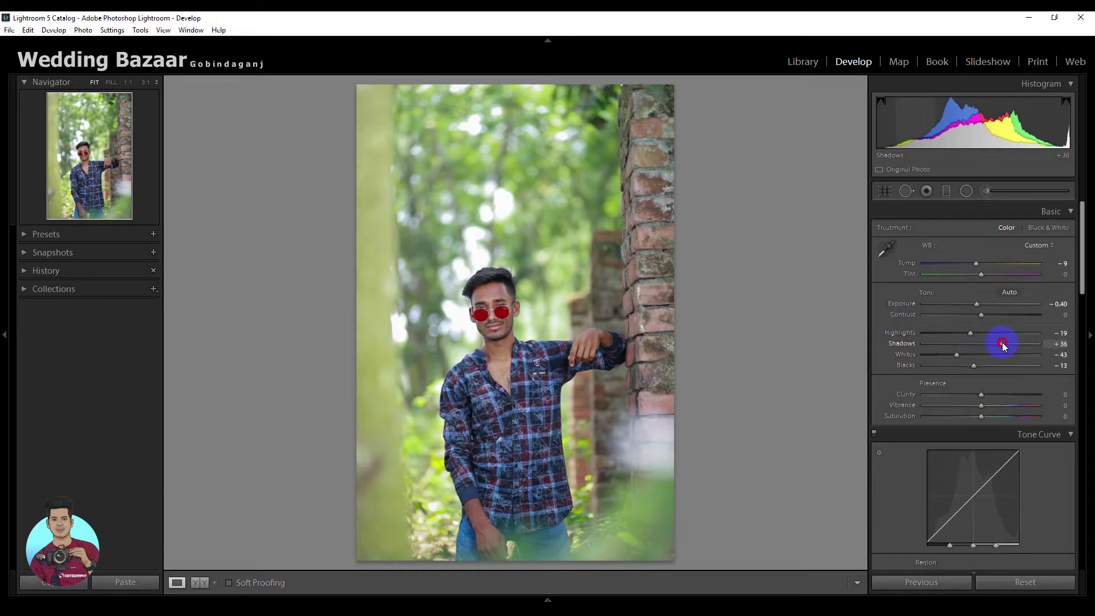
drag(1083, 271, 1076, 369)
Step: Shift Green Hue to -100 and raise Yellow Saturation to +40 in HSL
click(949, 314)
click(962, 314)
drag(983, 344, 911, 350)
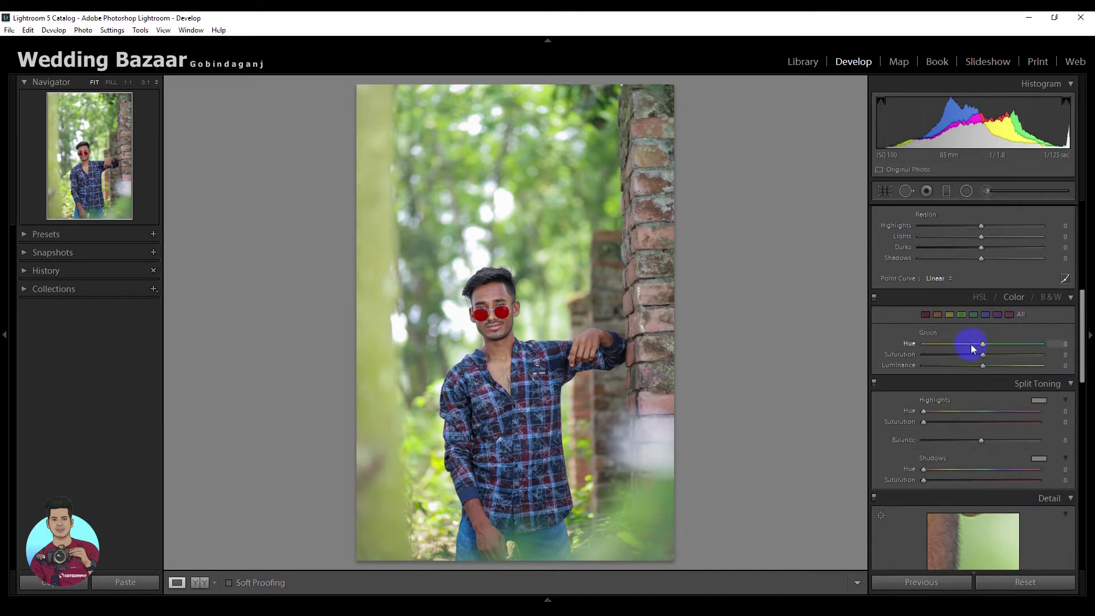
click(949, 314)
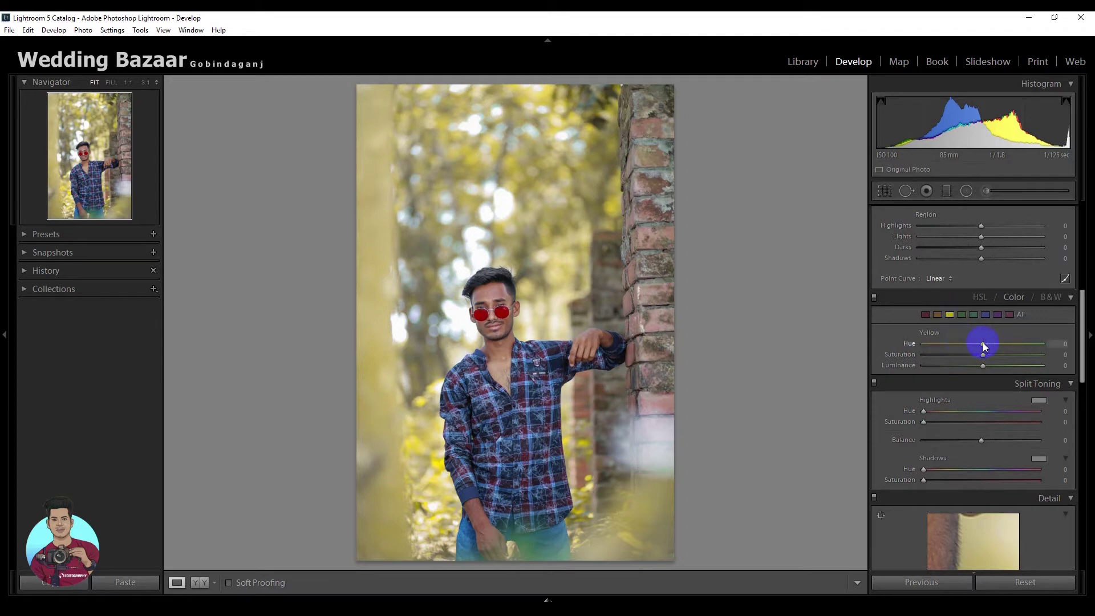
drag(983, 354, 1009, 357)
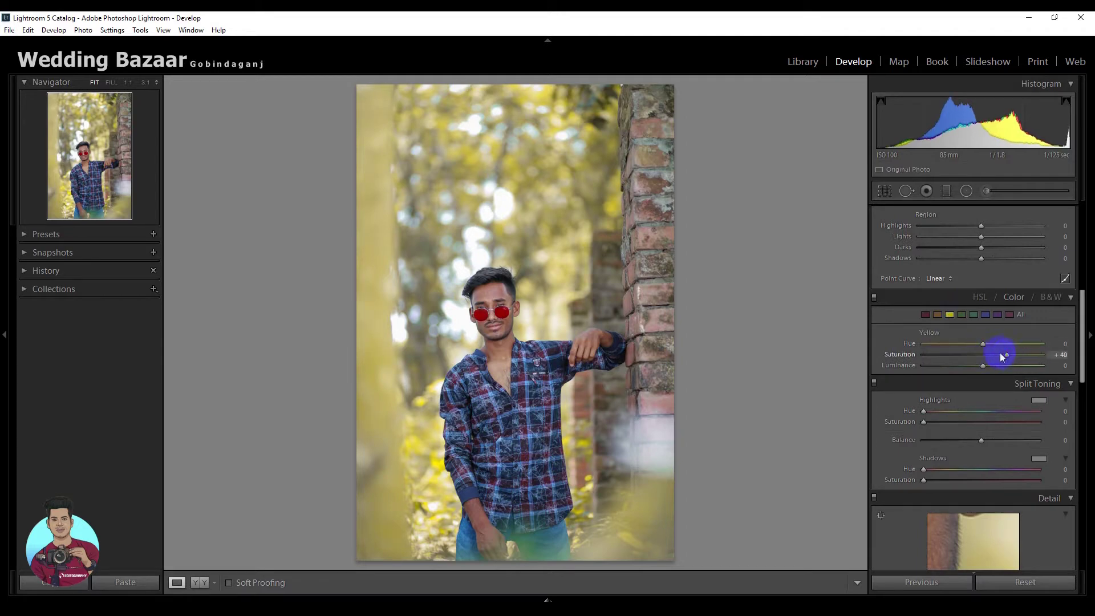
Step: Set Aqua Hue to -88 and Blue Hue to -10
click(972, 315)
drag(981, 344, 927, 345)
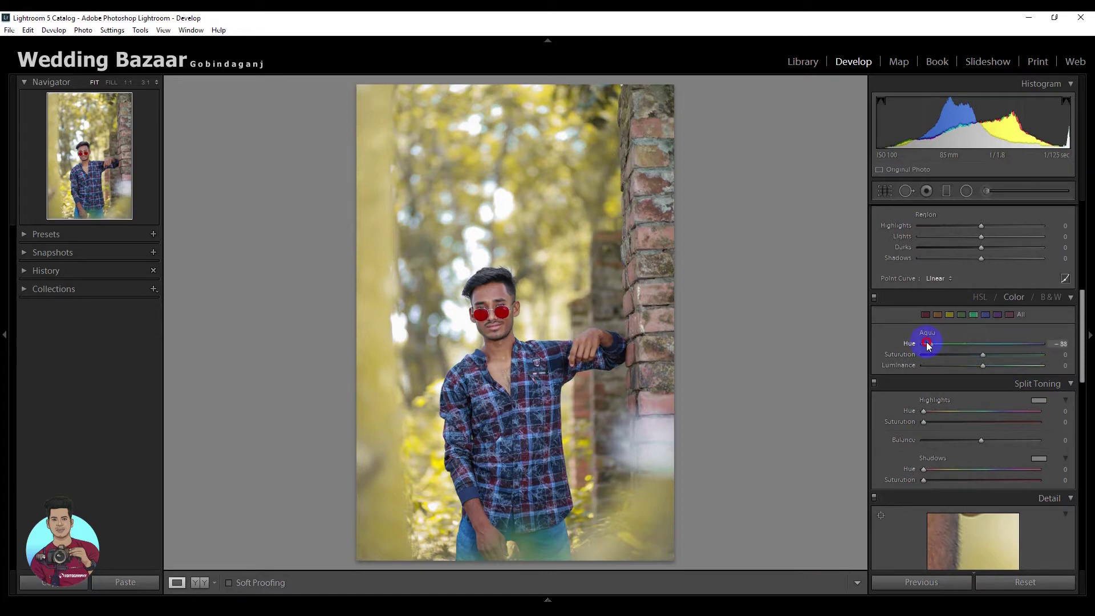
drag(1019, 341, 886, 346)
click(985, 315)
drag(982, 344, 984, 344)
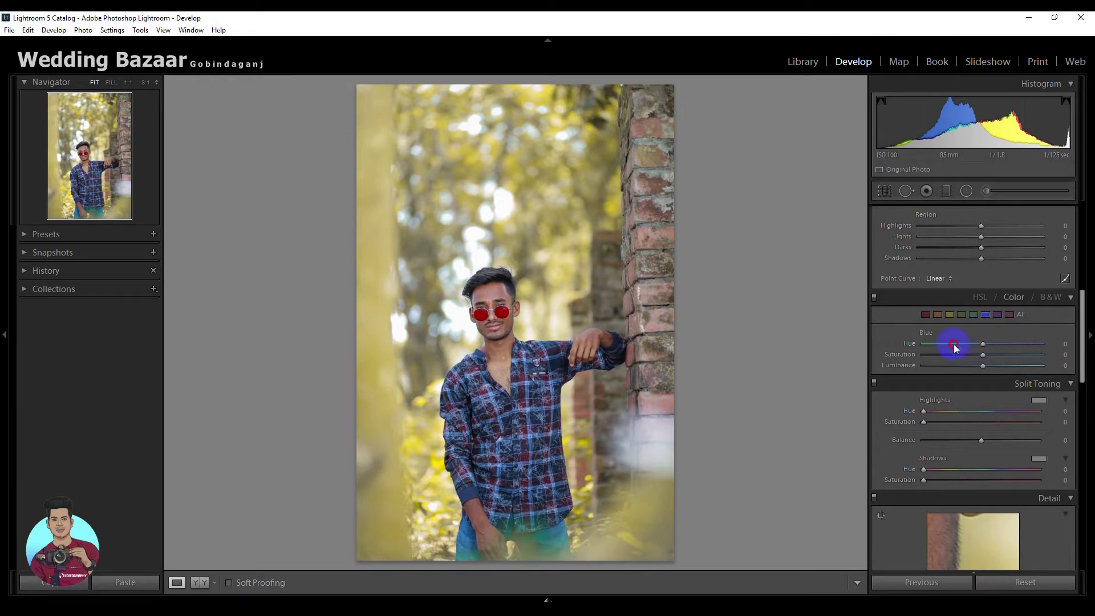
drag(983, 344, 979, 349)
click(987, 315)
Step: Set Purple Hue to -48 and Red Hue to +10
click(997, 314)
drag(957, 344, 918, 344)
click(925, 315)
drag(995, 346, 991, 355)
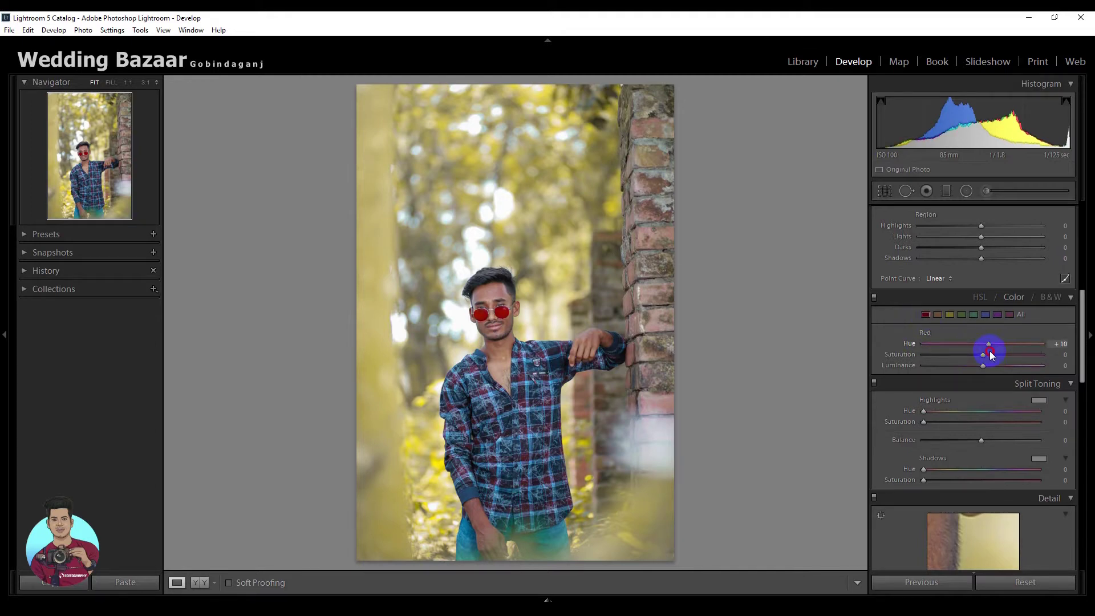
drag(1082, 347, 1083, 476)
Step: Strengthen the post-crop vignette to Amount -26 with Midpoint 64
drag(981, 475, 980, 481)
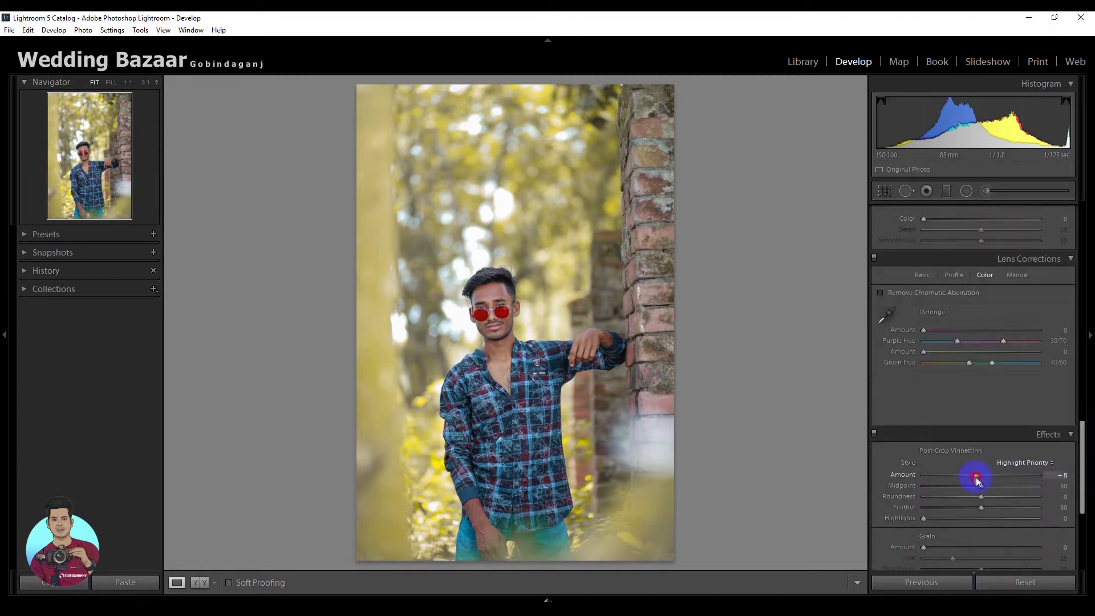
mouse_move(977, 481)
mouse_down()
mouse_move(966, 482)
mouse_move(999, 488)
mouse_up()
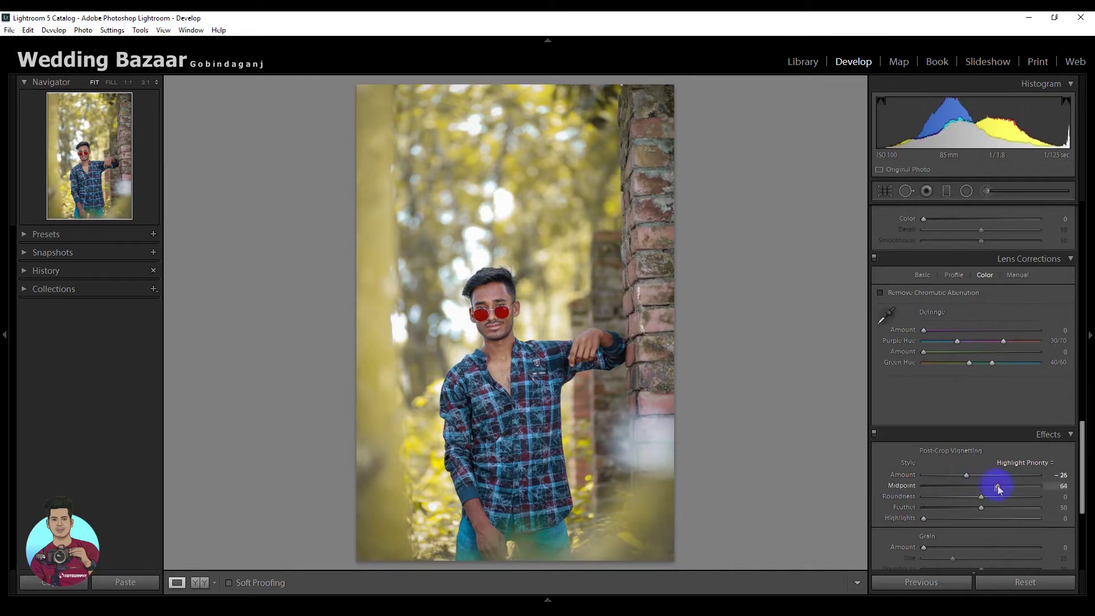
drag(1083, 495, 1080, 571)
Step: Set Camera Calibration saturation to Red -38, Green +31 and Blue +50
drag(981, 557, 991, 558)
drag(981, 518, 1001, 518)
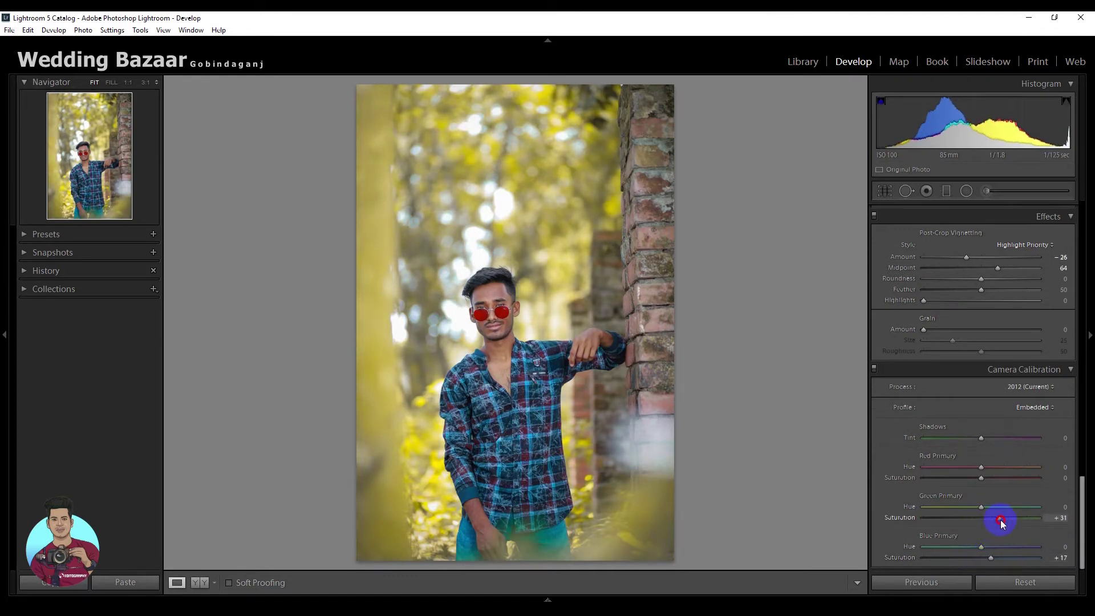
drag(972, 479, 964, 479)
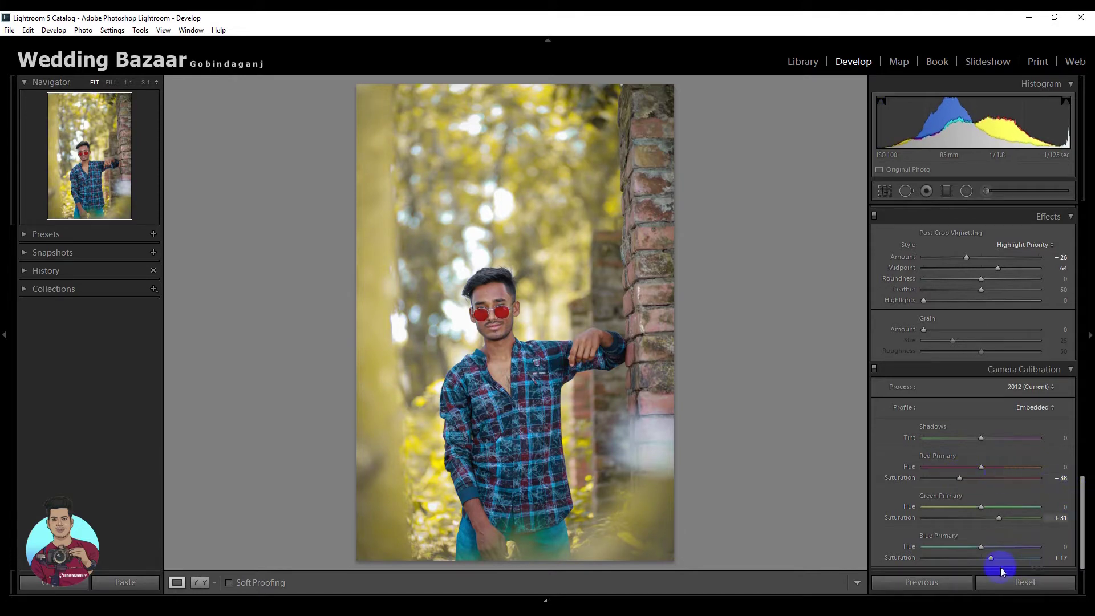
mouse_move(1001, 558)
mouse_down()
mouse_move(1022, 557)
mouse_move(1011, 558)
mouse_up()
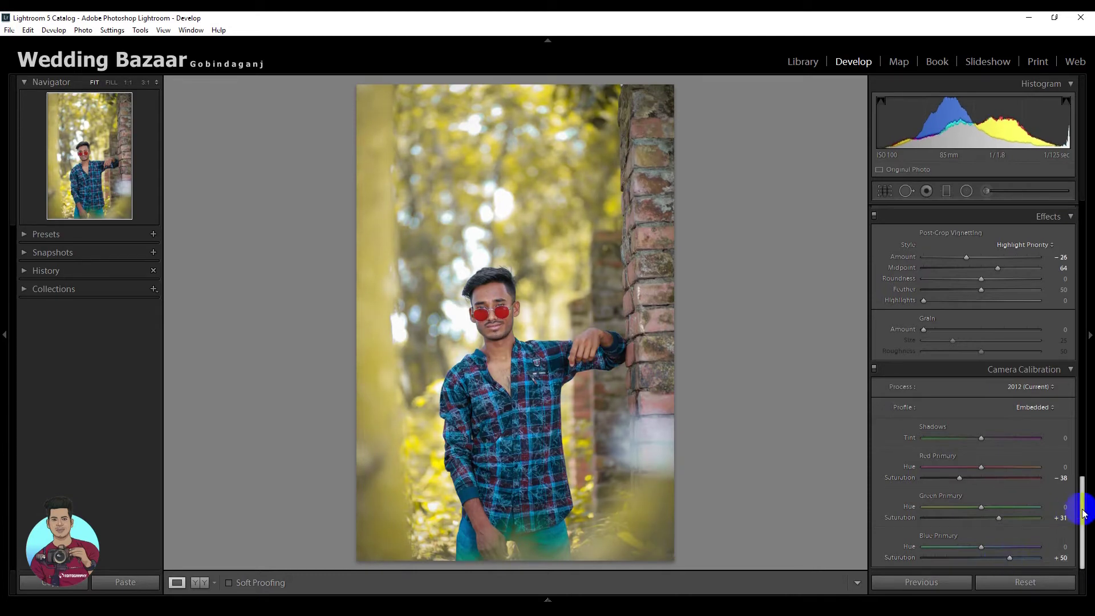
drag(1082, 513, 1052, 245)
Step: Raise Yellow and Green Saturation and fine-tune Green Hue for richer yellow foliage
scroll(1051, 240, down, 5)
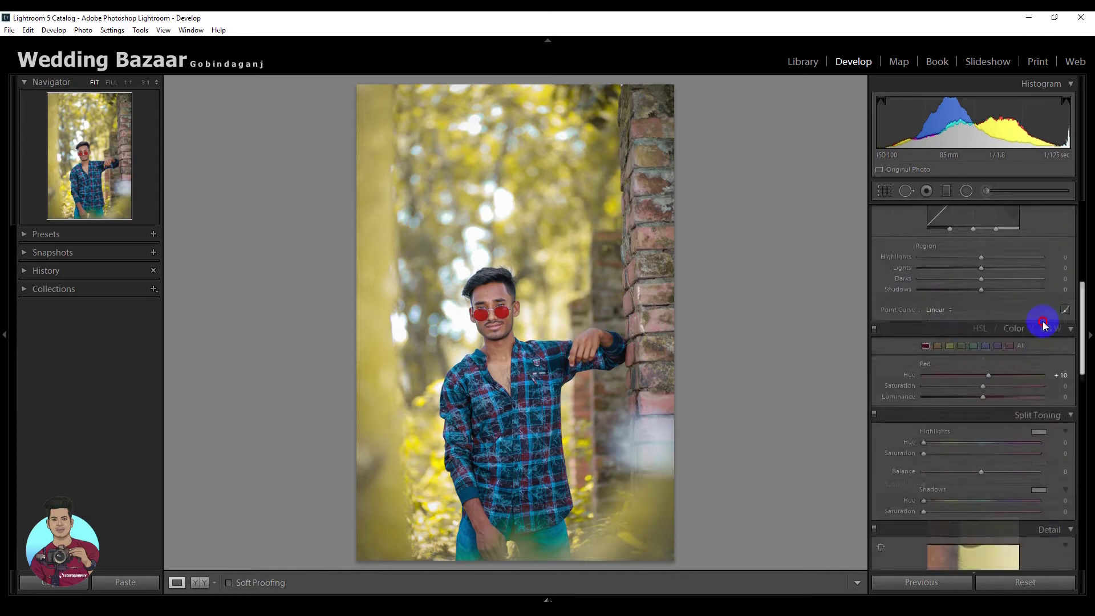
click(949, 319)
drag(983, 359, 1039, 363)
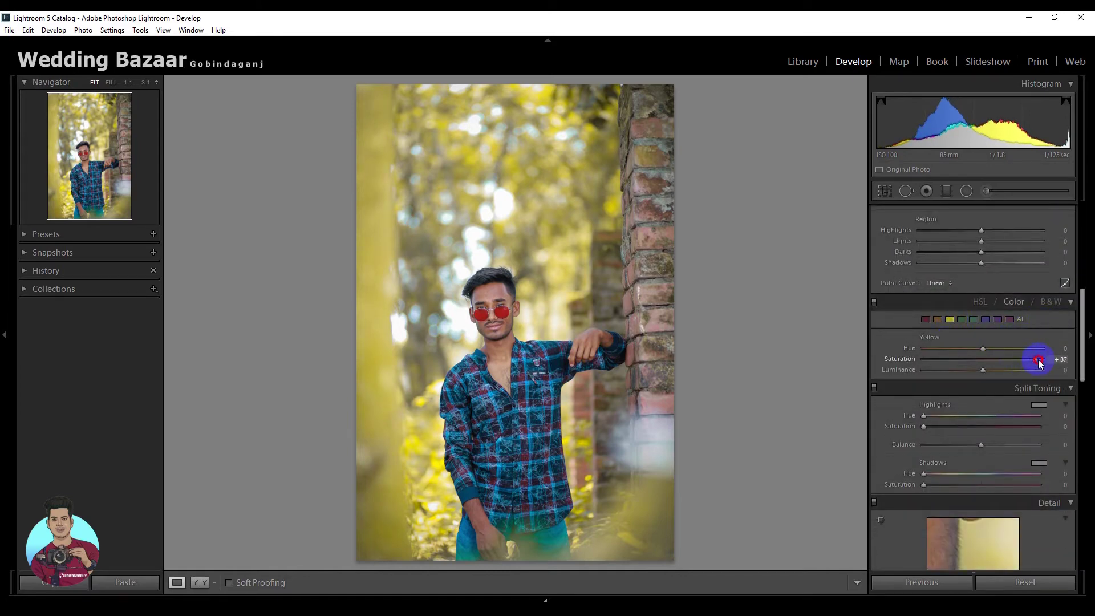
click(962, 320)
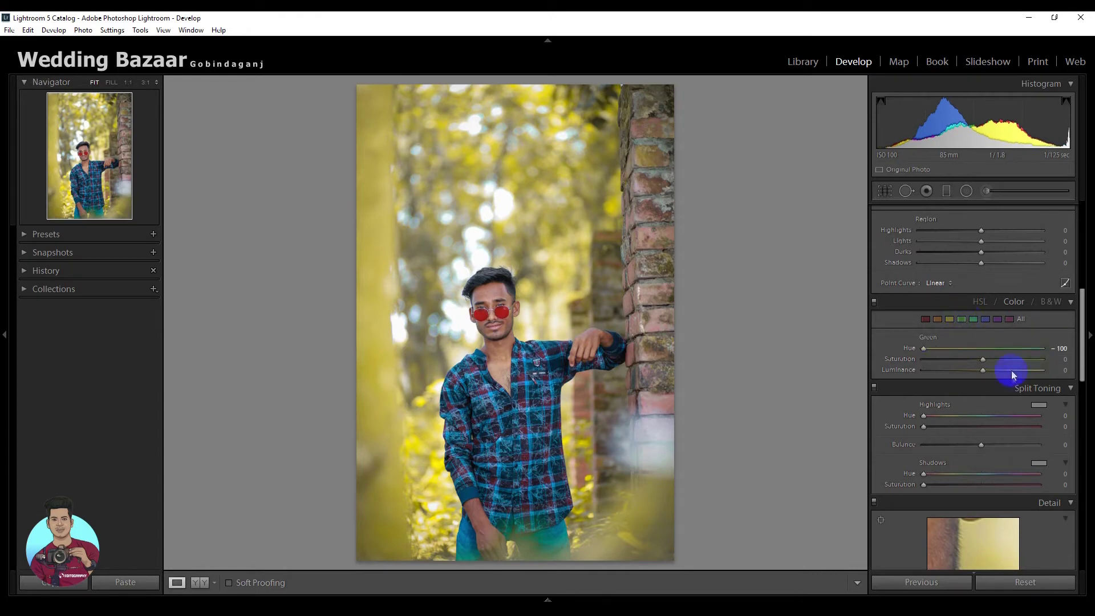
mouse_move(987, 361)
mouse_down()
mouse_move(1020, 358)
mouse_move(998, 358)
mouse_up()
mouse_move(923, 348)
mouse_down()
mouse_move(940, 349)
mouse_move(907, 349)
mouse_up()
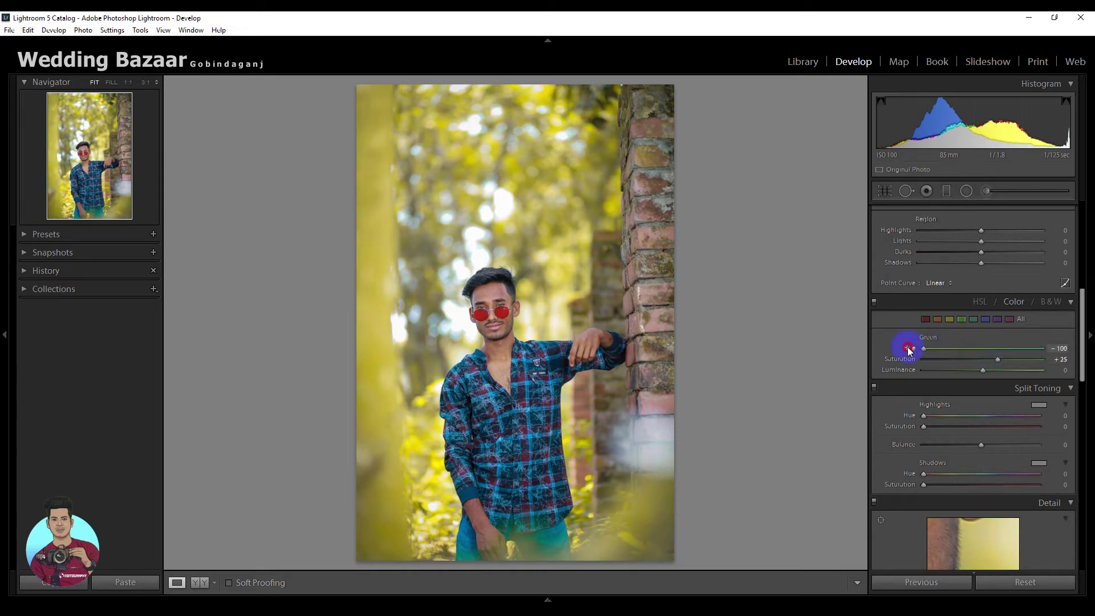
drag(997, 361, 990, 360)
drag(922, 349, 935, 349)
Step: Shift Blue Hue left to turn the shirt teal and set Aqua Saturation to -25
click(985, 319)
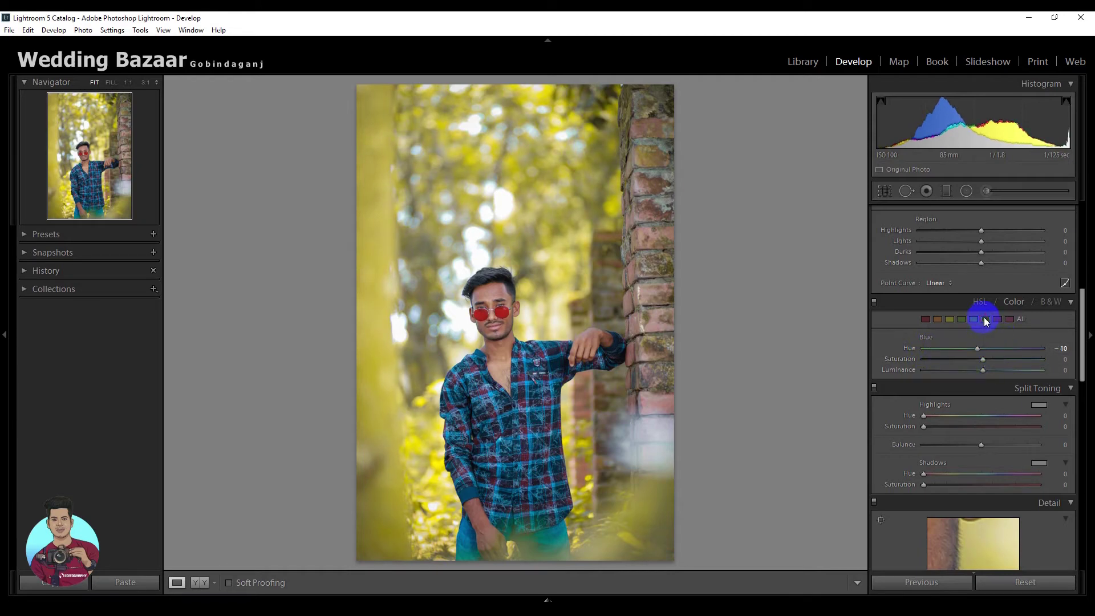
drag(974, 347, 968, 353)
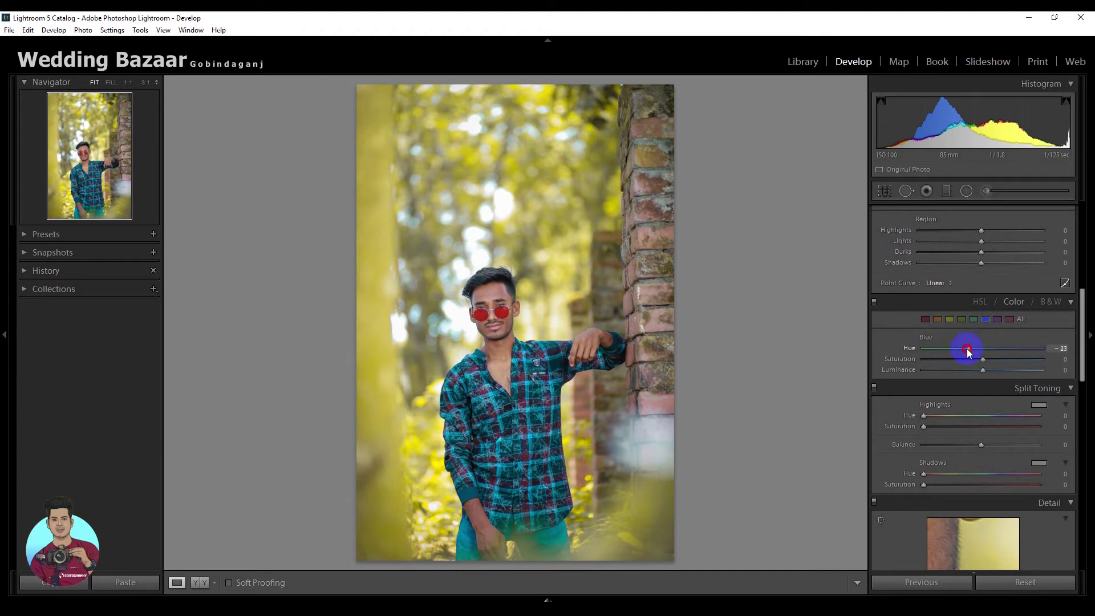
click(909, 353)
drag(967, 363, 966, 363)
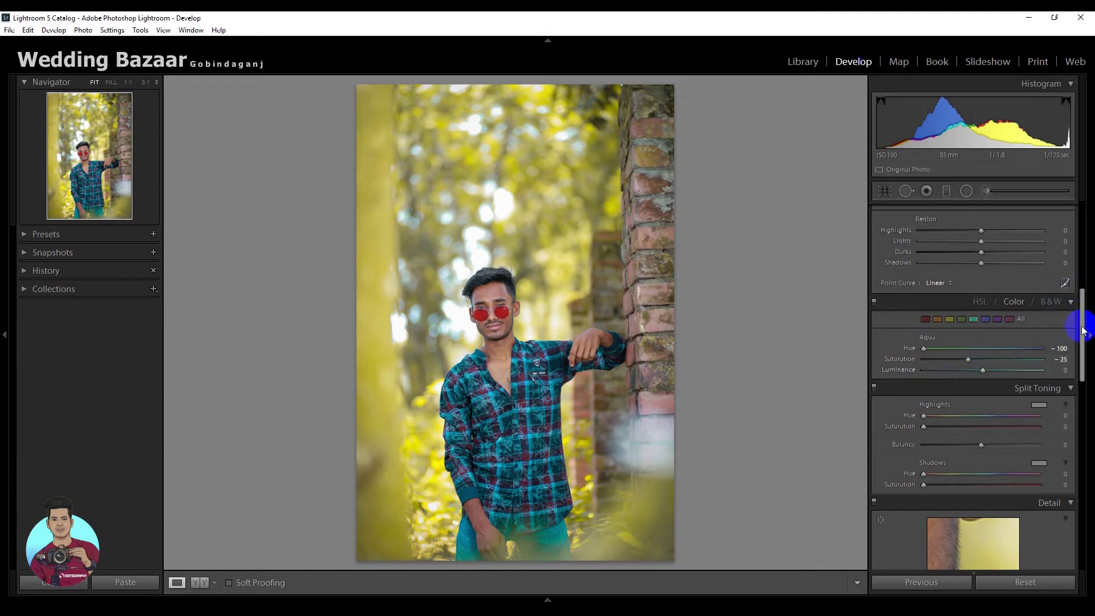
drag(1082, 318, 1083, 209)
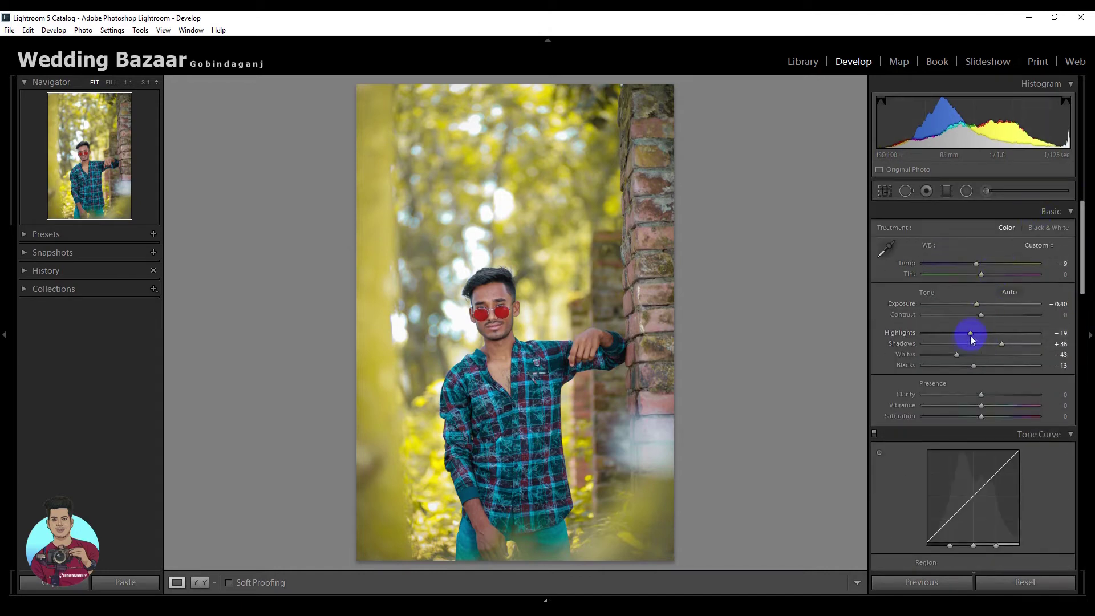
Step: Refine to Exposure -0.45, Highlights -36, Shadows +28, Whites -23, and export the photo as JPEG
drag(970, 333, 979, 304)
drag(1002, 344, 970, 356)
click(9, 30)
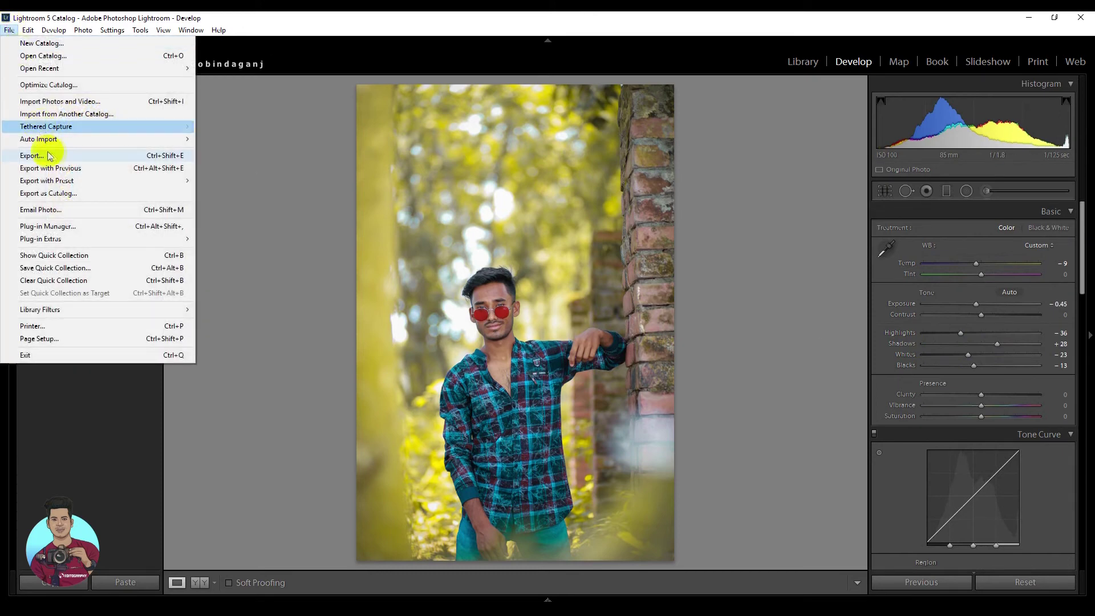
click(34, 155)
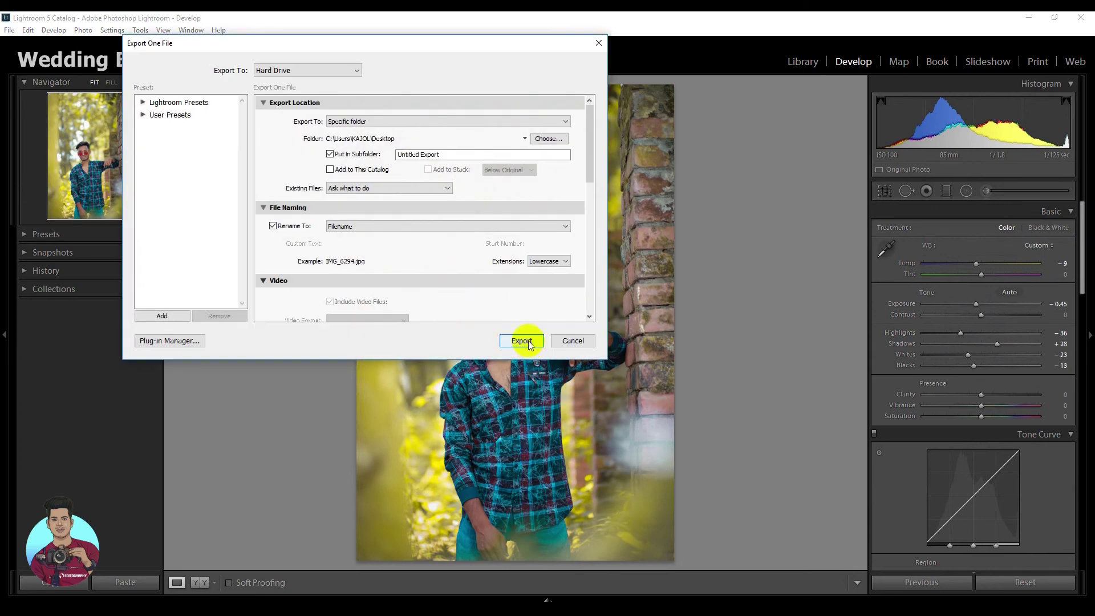
click(522, 341)
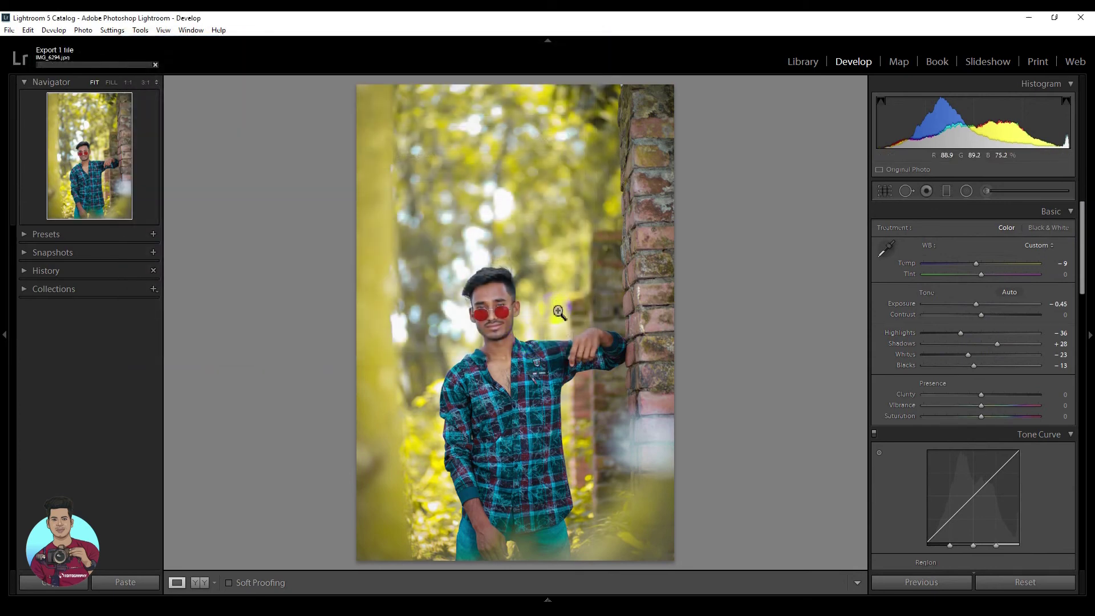
click(42, 583)
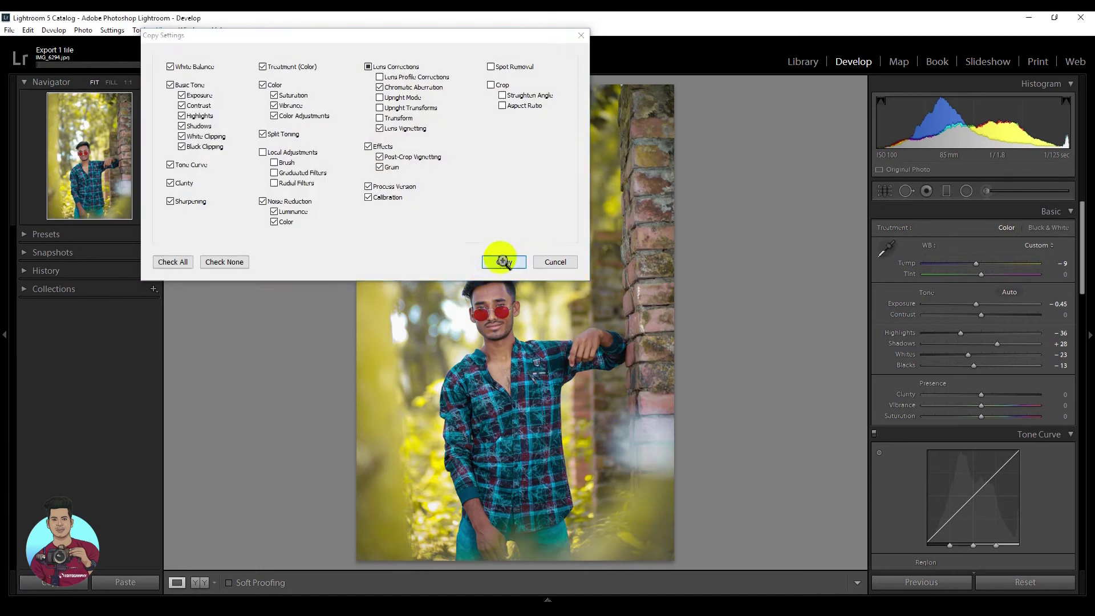
Step: Copy the photo's develop settings with the default boxes left ticked
click(503, 261)
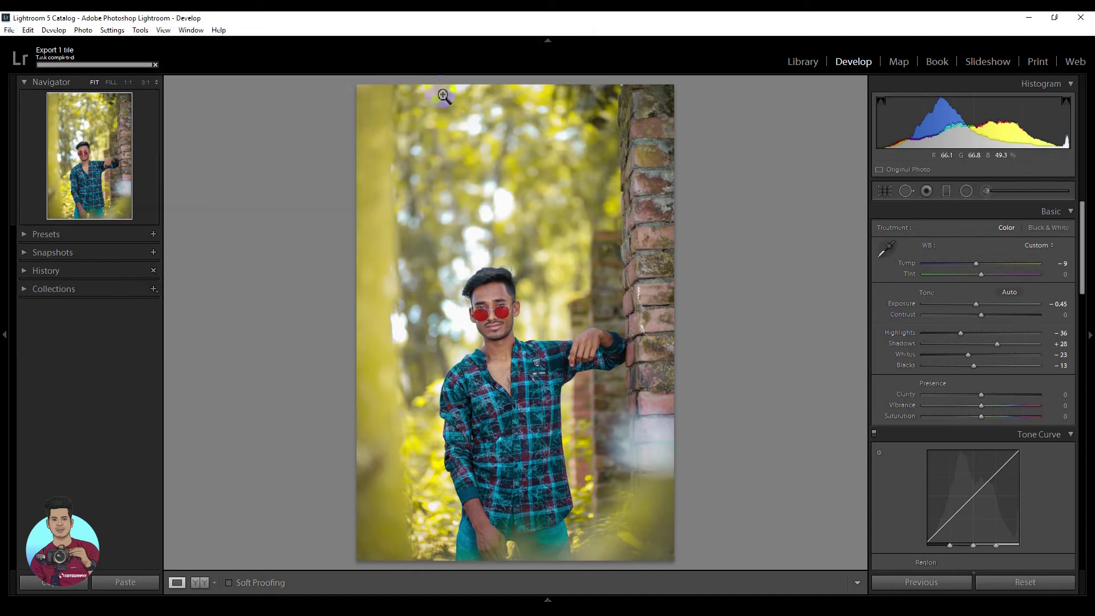